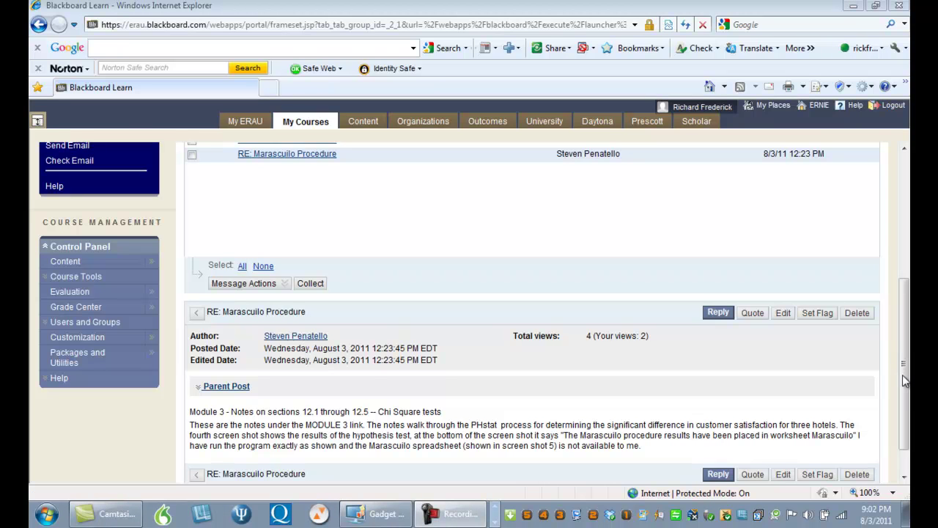
# Move the M3_sections_12.1_to_12.5_notes.pdf window over the discussion post and maximize it.
pyautogui.moveTo(902, 378); pyautogui.dragTo(902, 413)
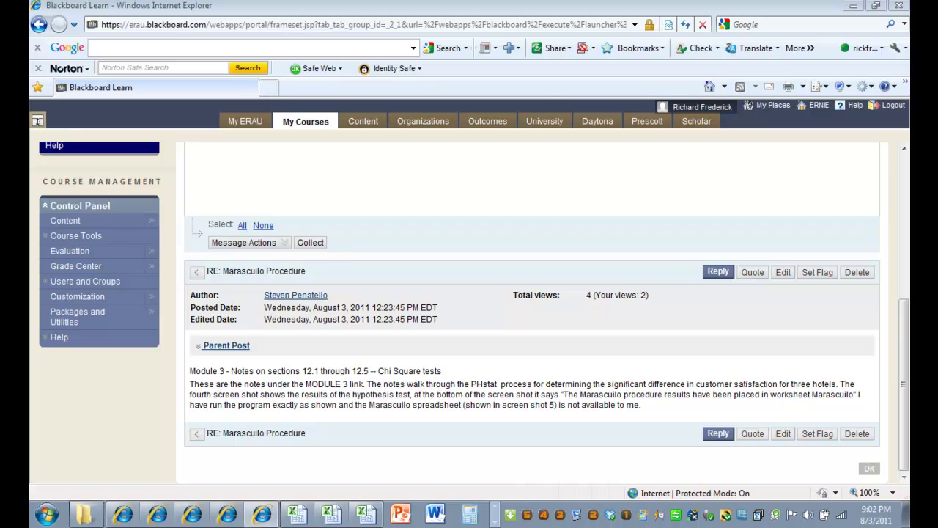
pyautogui.moveTo(337, 3); pyautogui.dragTo(550, 40)
pyautogui.click(569, 41)
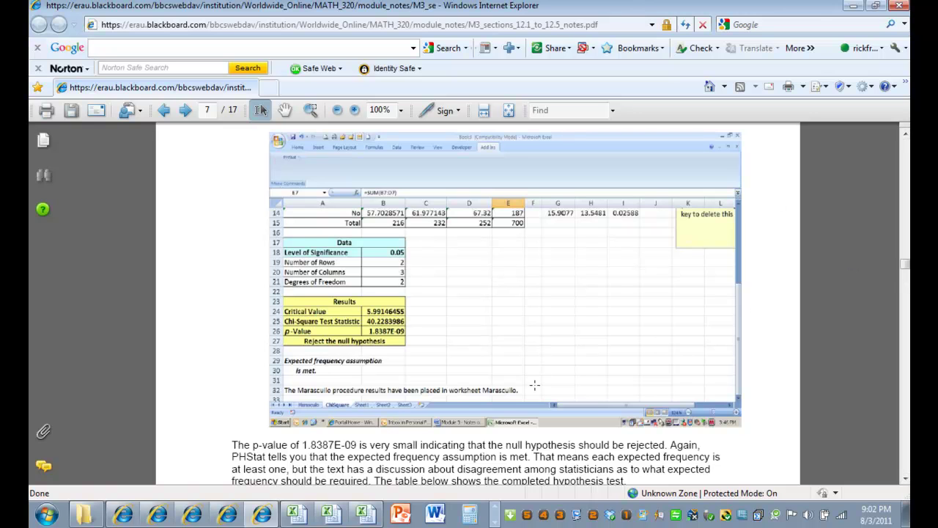
# Zoom the notes to 200% and scroll to page 6's Chi-Square Test dialog showing 'More Hotels'.
pyautogui.click(401, 111)
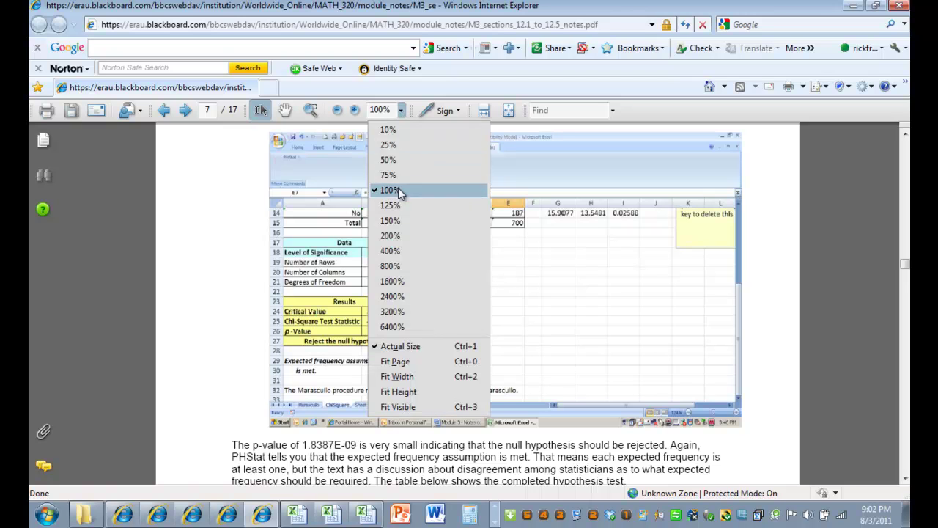
pyautogui.click(397, 236)
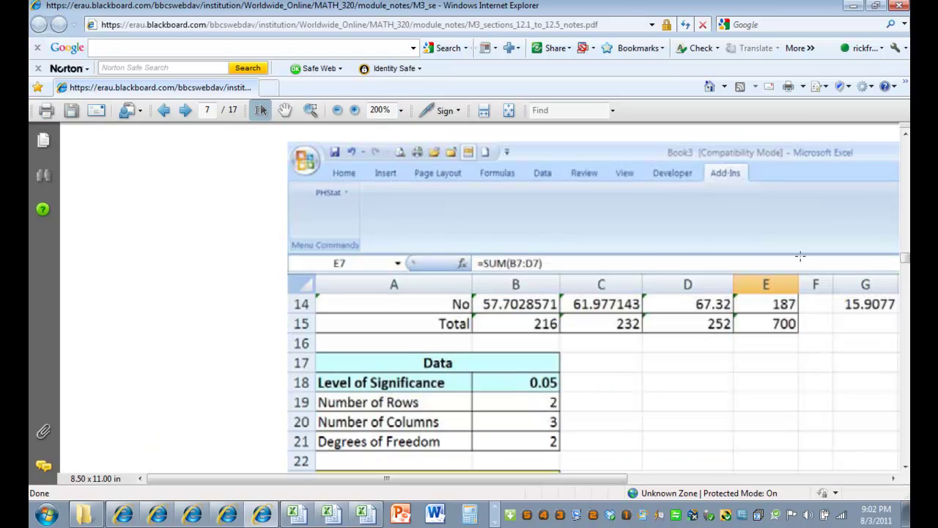
pyautogui.moveTo(906, 260); pyautogui.dragTo(906, 267)
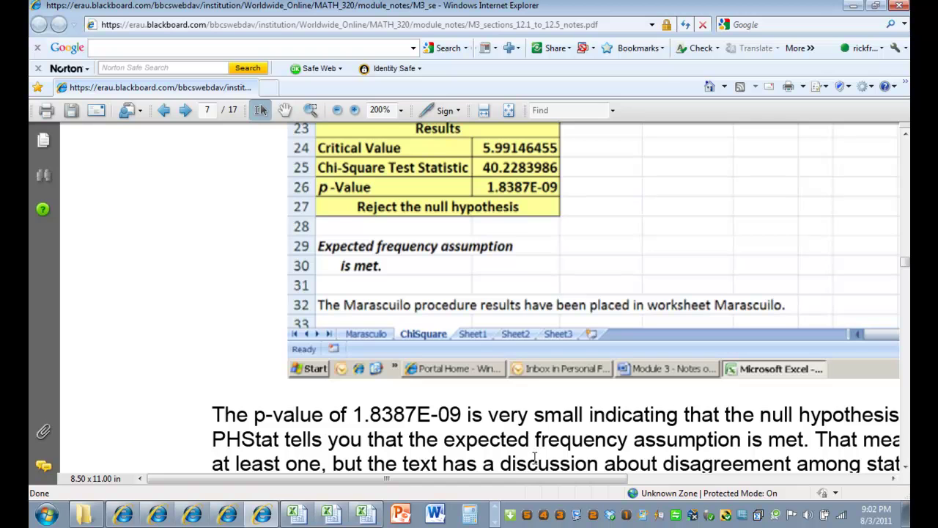
pyautogui.moveTo(535, 481); pyautogui.dragTo(607, 481)
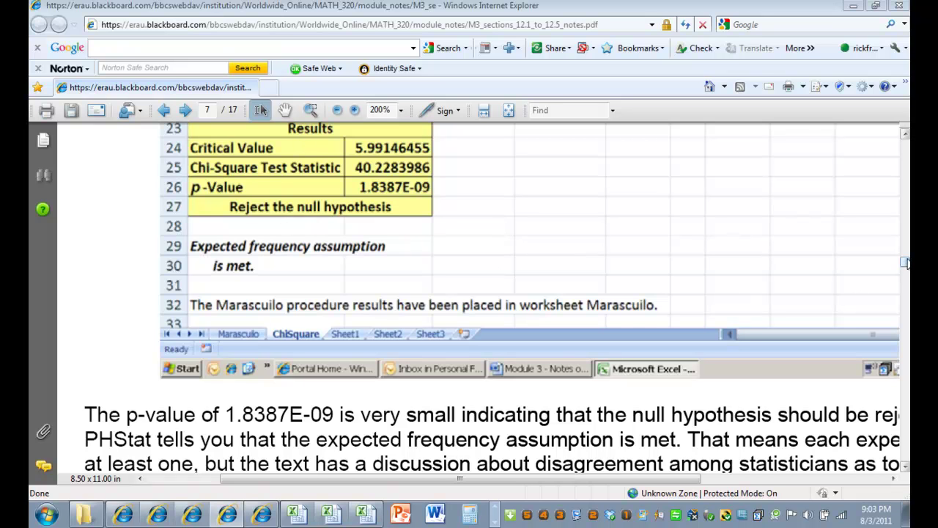
pyautogui.moveTo(906, 262); pyautogui.dragTo(906, 239)
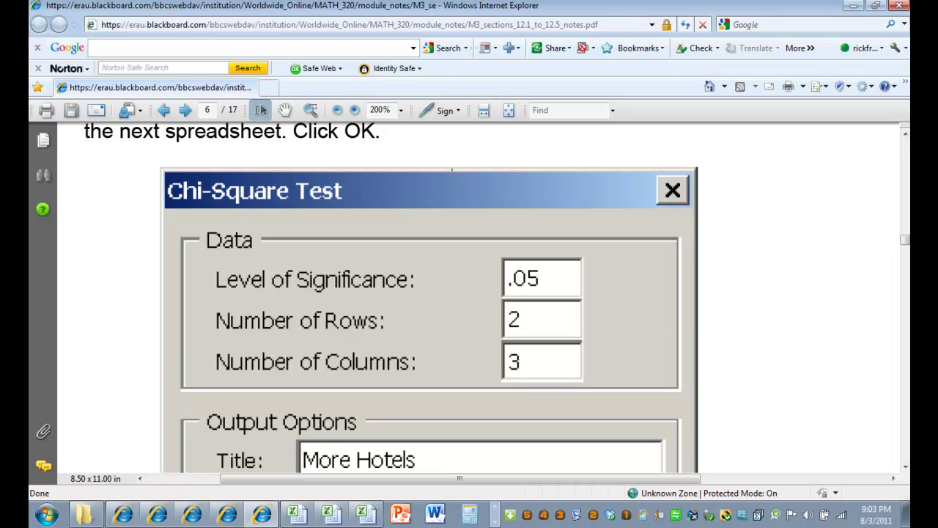
# Set the notes zoom to 125% and scroll back to page 5's PHStat Multiple-Sample Tests screenshot.
pyautogui.click(401, 110)
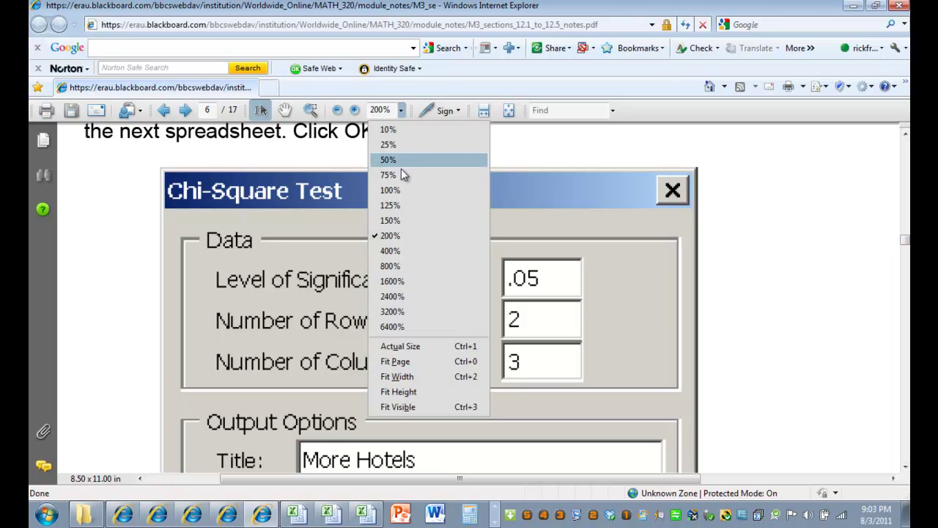
pyautogui.click(399, 204)
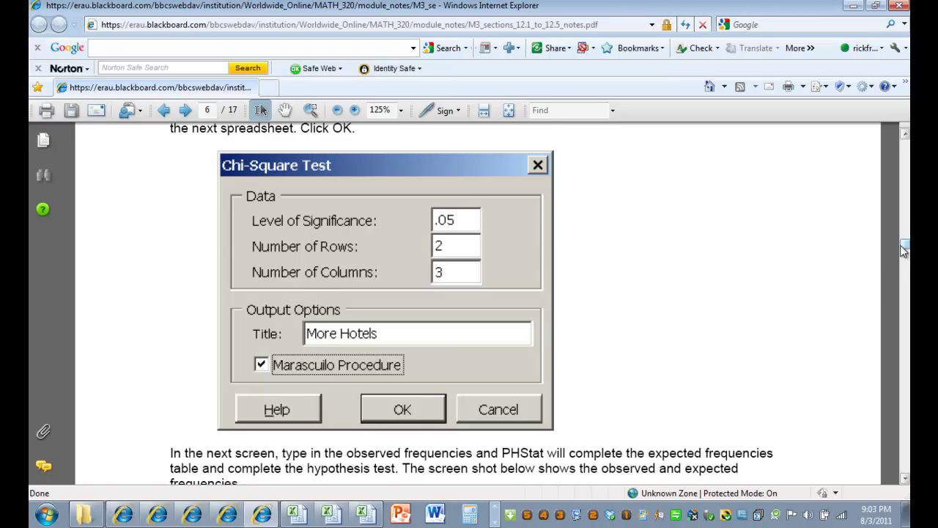
pyautogui.moveTo(904, 249)
pyautogui.mouseDown()
pyautogui.moveTo(905, 258)
pyautogui.moveTo(904, 249)
pyautogui.mouseUp()
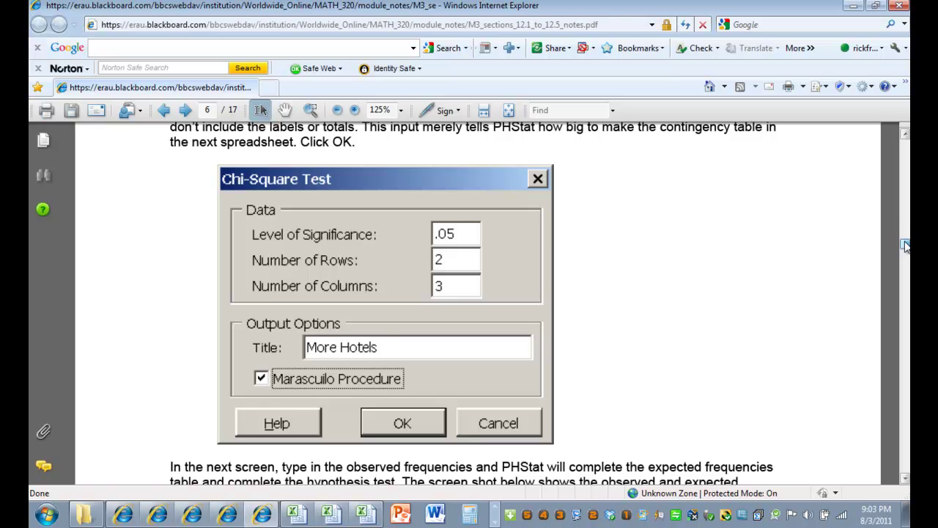
pyautogui.scroll(4, 906, 244)
pyautogui.scroll(-3, 906, 245)
pyautogui.scroll(-1, 906, 245)
pyautogui.scroll(-3, 906, 245)
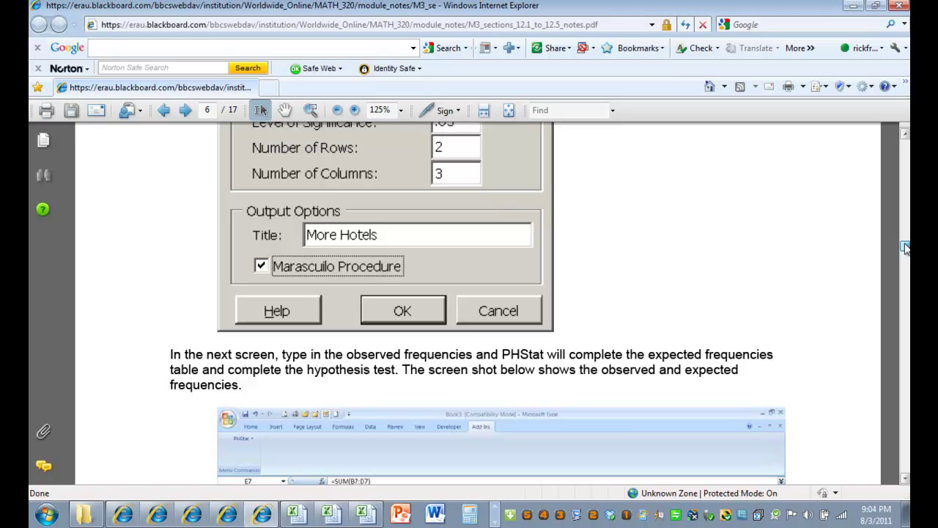
pyautogui.scroll(6, 906, 248)
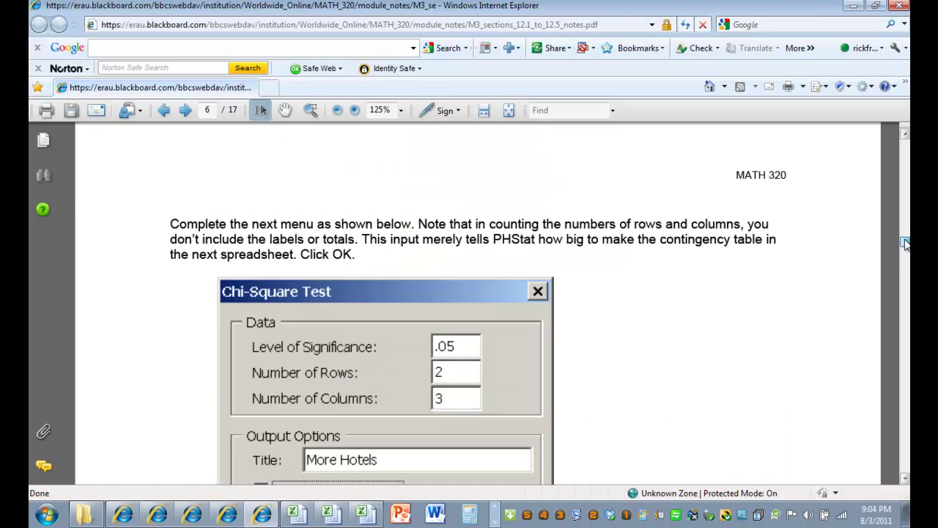
pyautogui.scroll(-5, 907, 248)
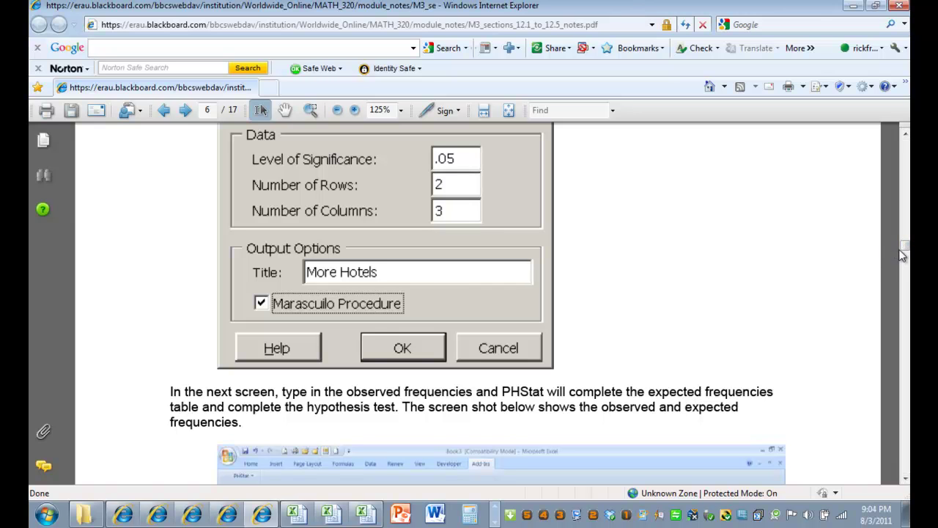
pyautogui.moveTo(904, 251); pyautogui.dragTo(903, 232)
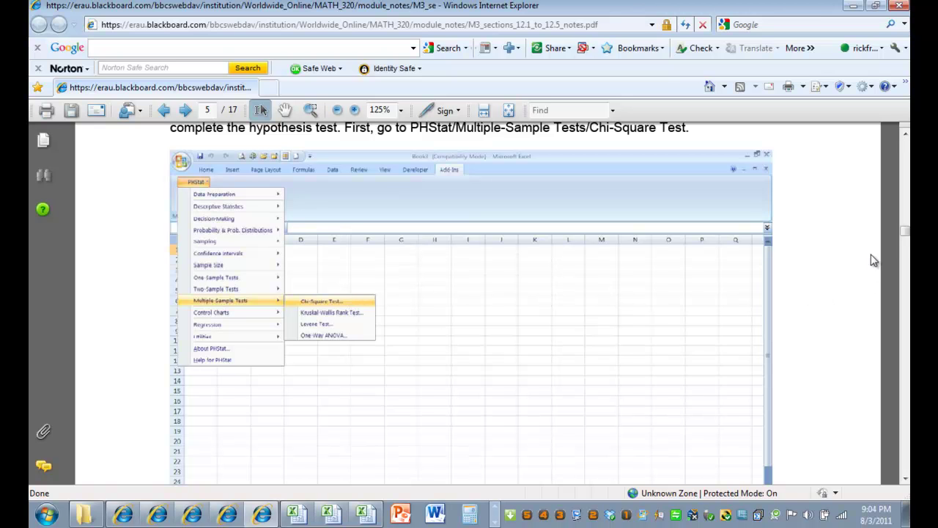
# Scroll to page 6's observed and expected frequencies, then drag the Excel_Data_Files window into view.
pyautogui.moveTo(906, 233); pyautogui.dragTo(907, 248)
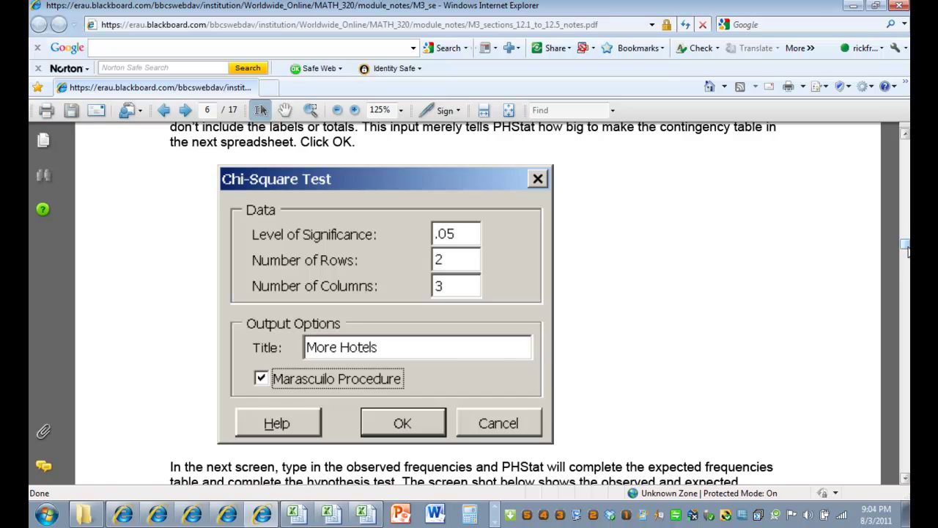
pyautogui.moveTo(906, 249); pyautogui.dragTo(905, 256)
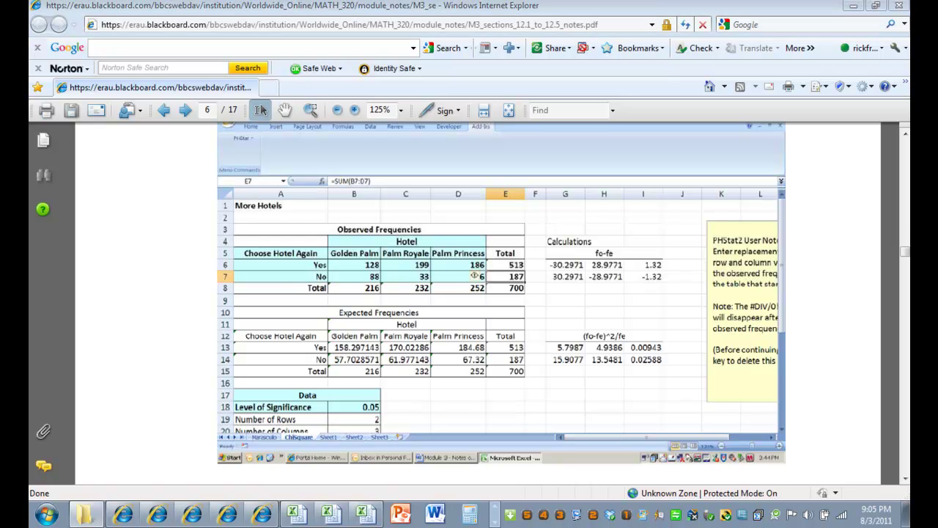
pyautogui.moveTo(937, 11); pyautogui.dragTo(542, 43)
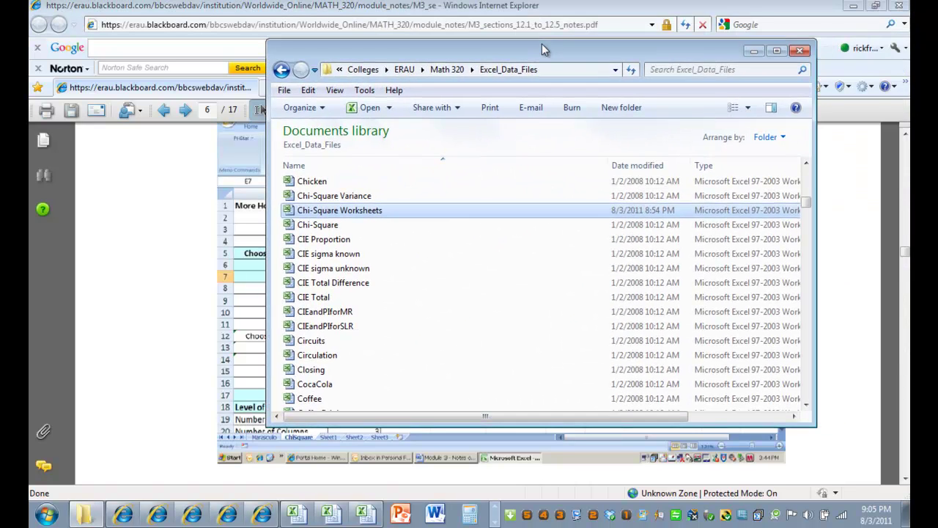
# Maximize the Excel_Data_Files window and open the Chi-Square Worksheets workbook.
pyautogui.click(776, 50)
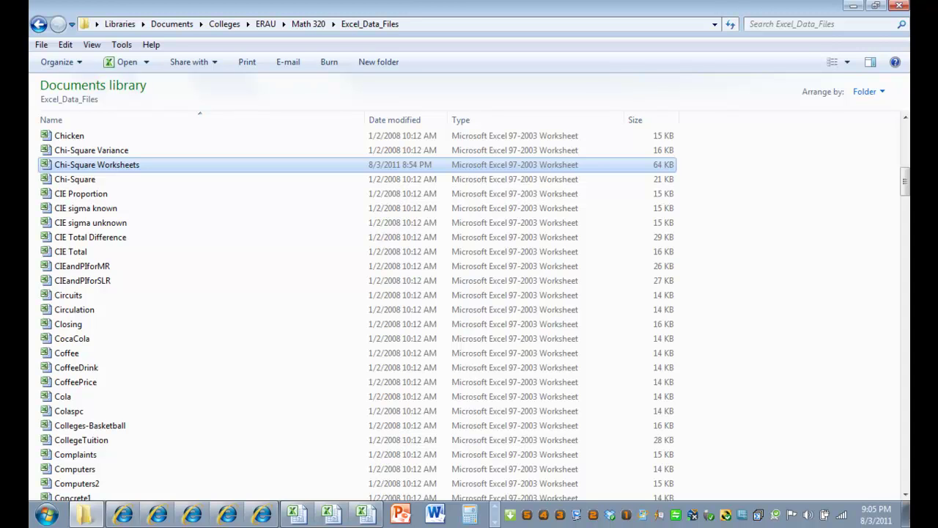
pyautogui.press('Return')
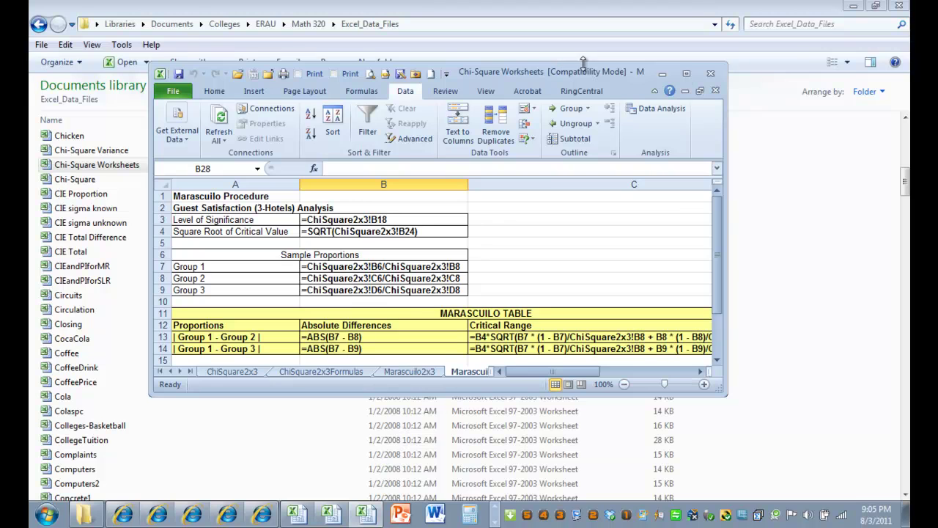
# Maximize the Chi-Square Worksheets window and look through the Marascuilo2x3 and ChiSquare2x3 sheets.
pyautogui.click(686, 74)
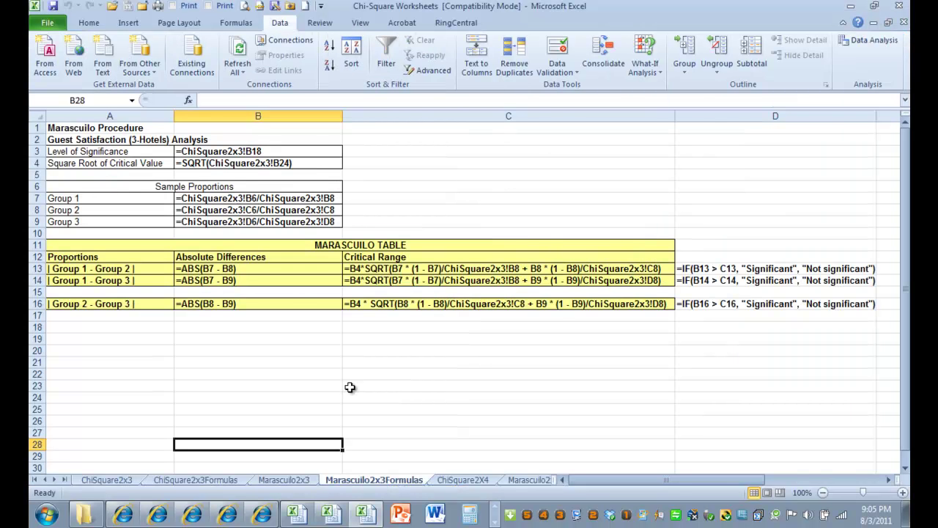
pyautogui.click(306, 482)
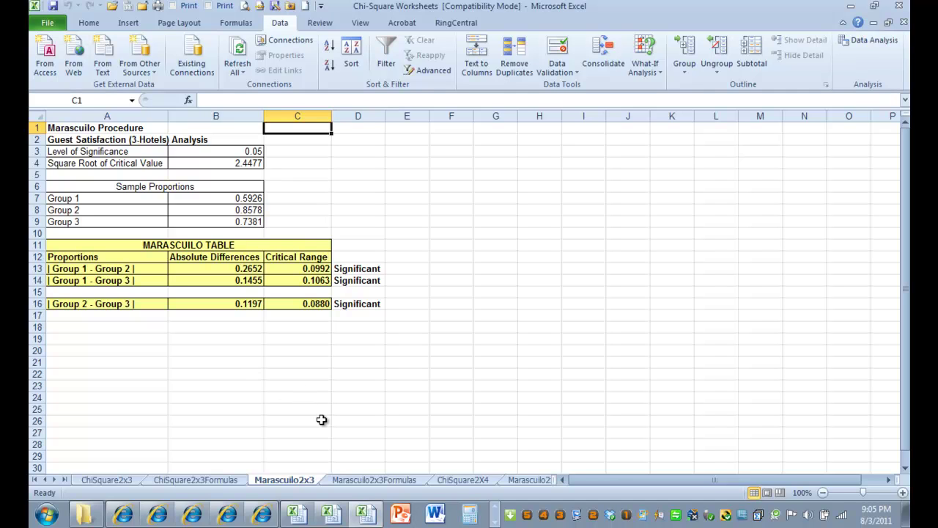
pyautogui.click(99, 482)
# Compare the Marascuilo2x3Formulas sheet against the Marascuilo2x3 computed values.
pyautogui.click(368, 483)
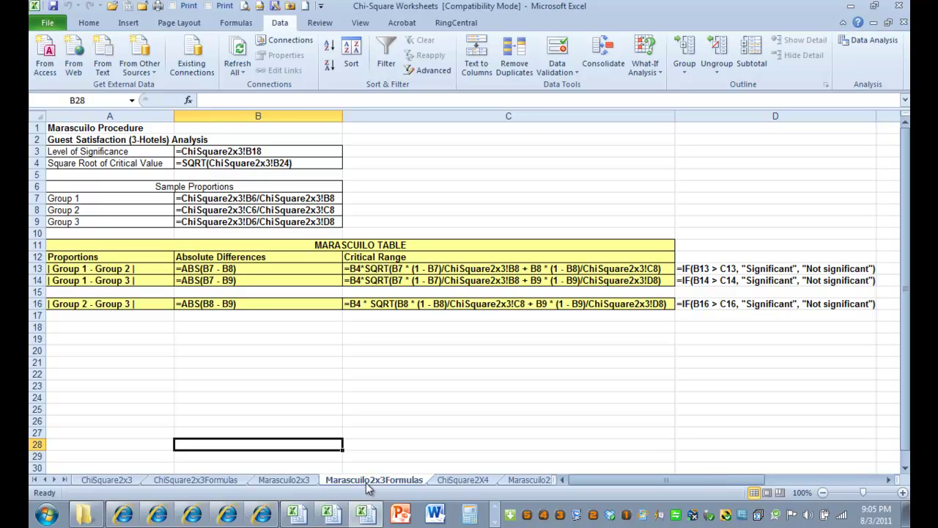
pyautogui.click(307, 482)
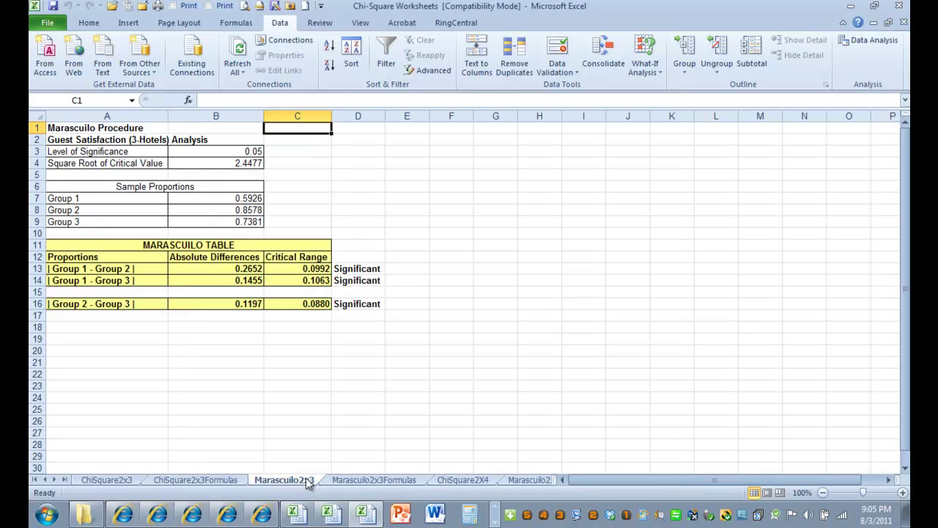
pyautogui.click(340, 484)
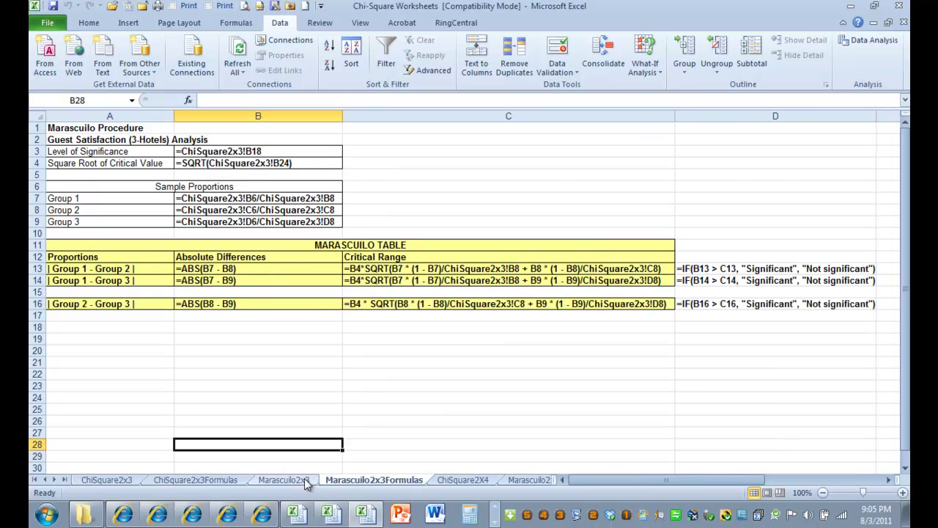
pyautogui.click(308, 483)
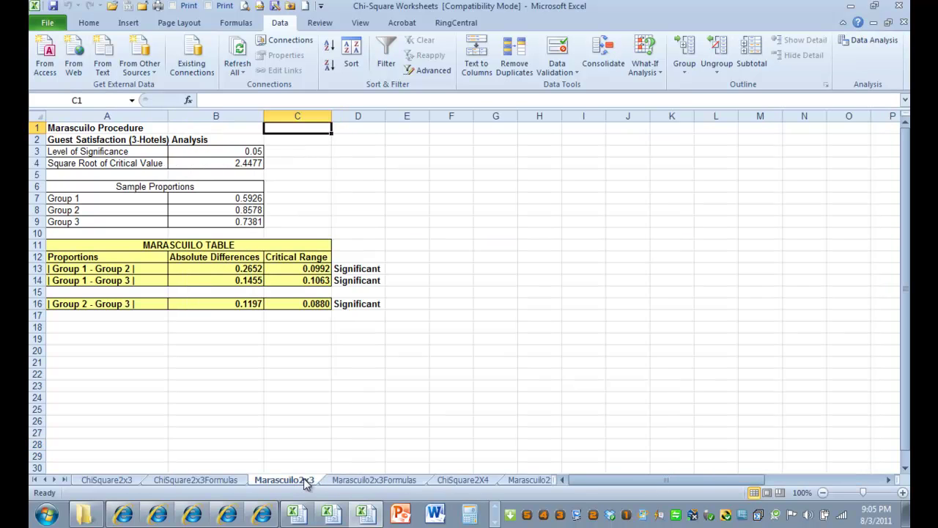
# Try 0.001 as the level of significance in B3, then restore it to 0.05.
pyautogui.click(245, 151)
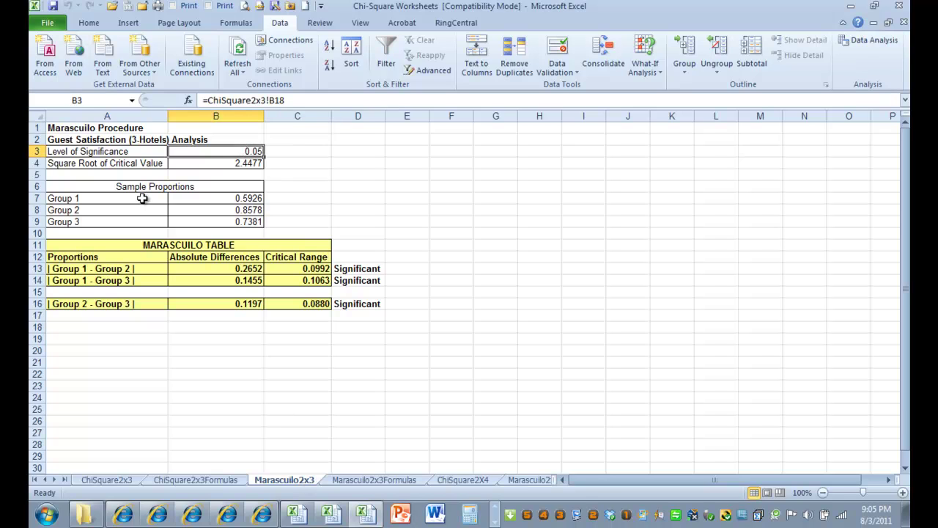
pyautogui.write('.')
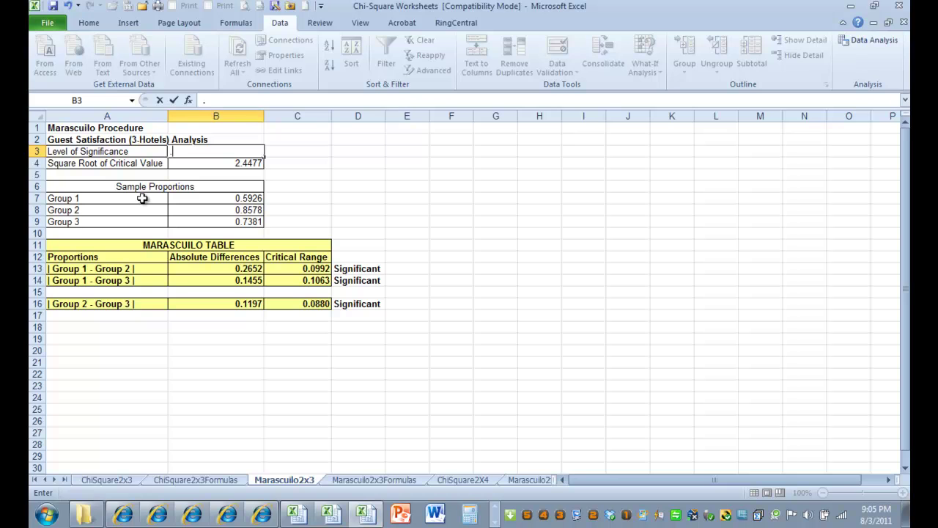
pyautogui.write('001')
pyautogui.press('Return')
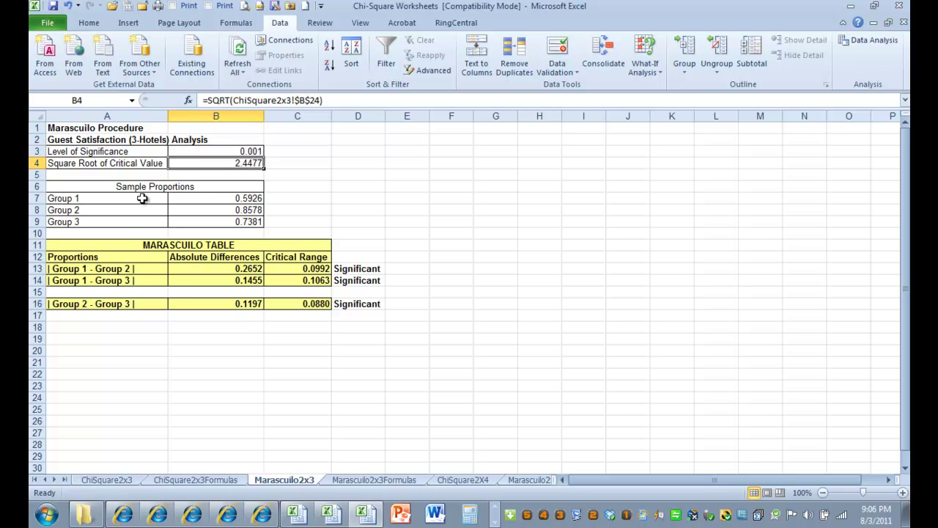
pyautogui.click(365, 280)
pyautogui.click(256, 154)
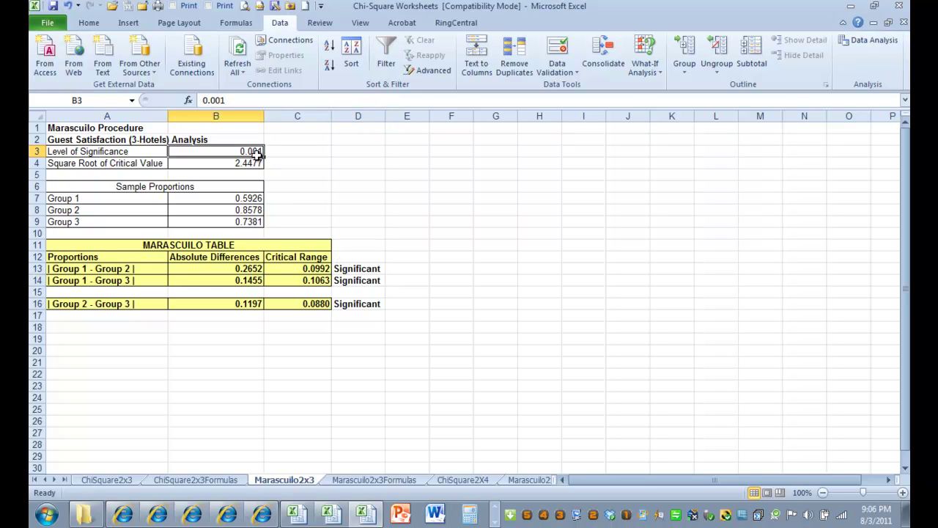
pyautogui.write('.05')
pyautogui.press('Return')
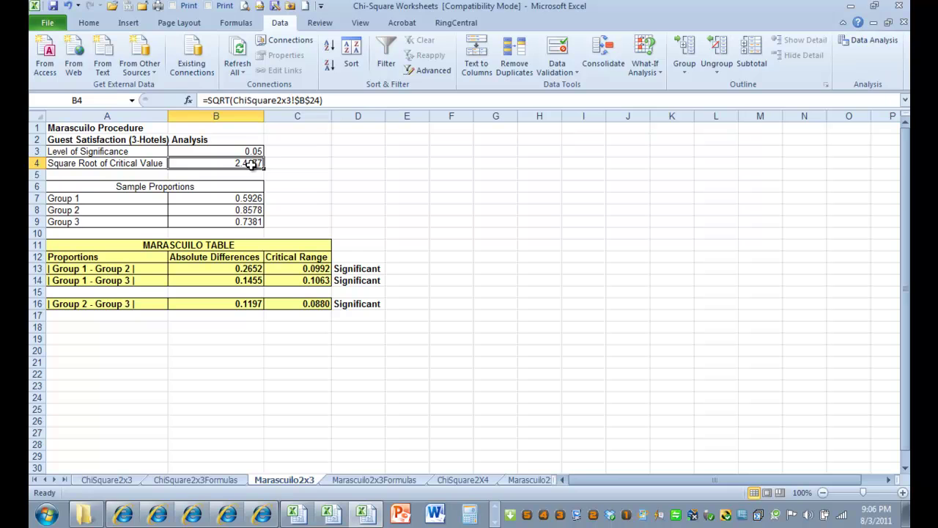
pyautogui.moveTo(254, 197); pyautogui.dragTo(382, 190)
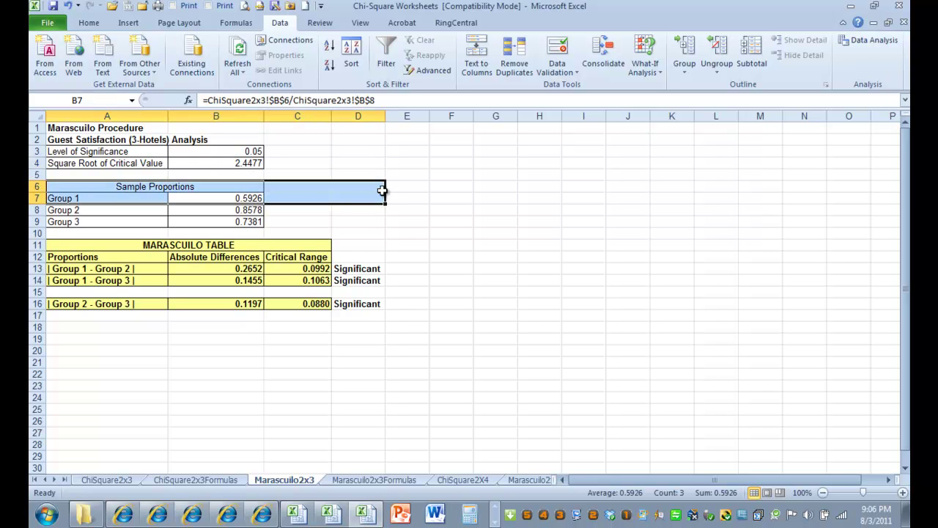
pyautogui.click(248, 198)
pyautogui.write('.912')
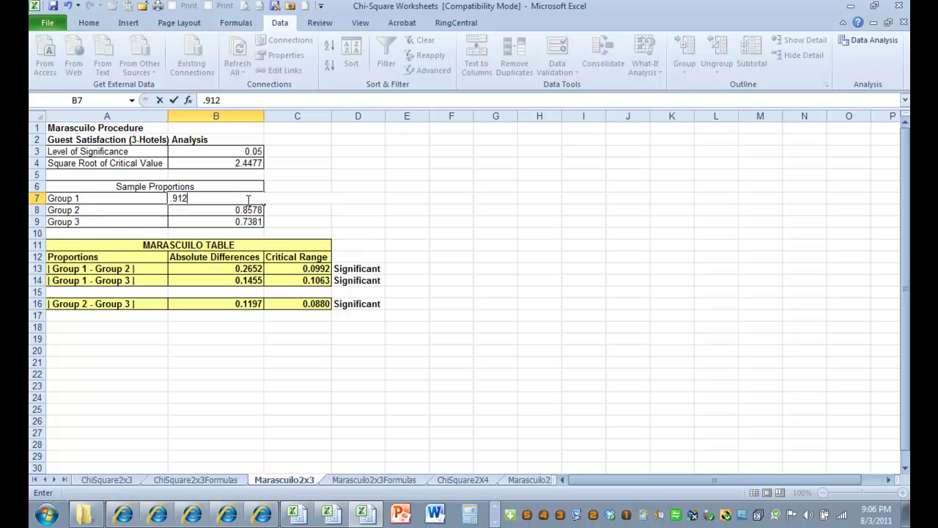
pyautogui.press('Return')
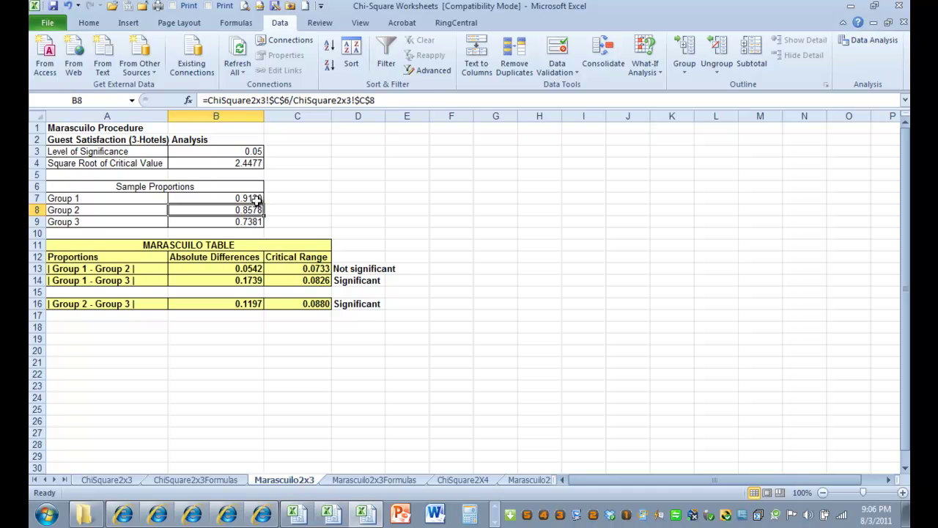
pyautogui.click(256, 198)
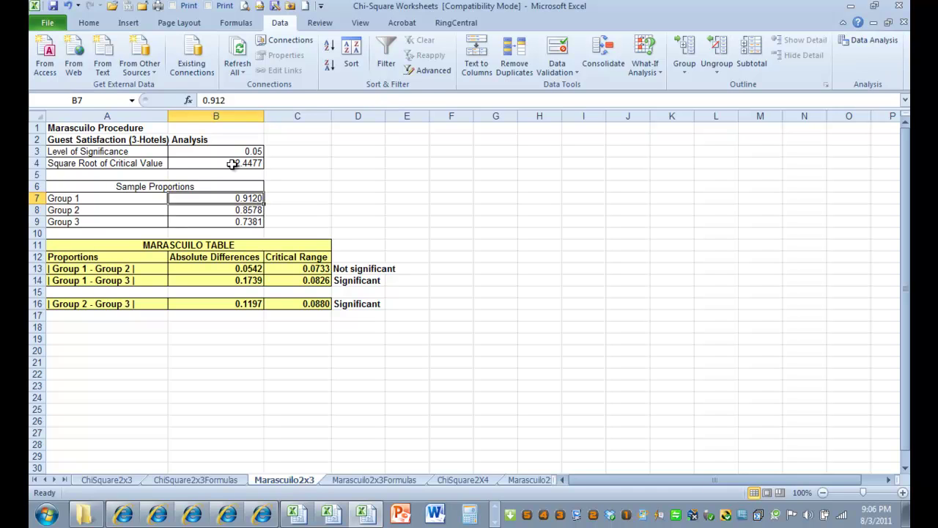
pyautogui.click(66, 5)
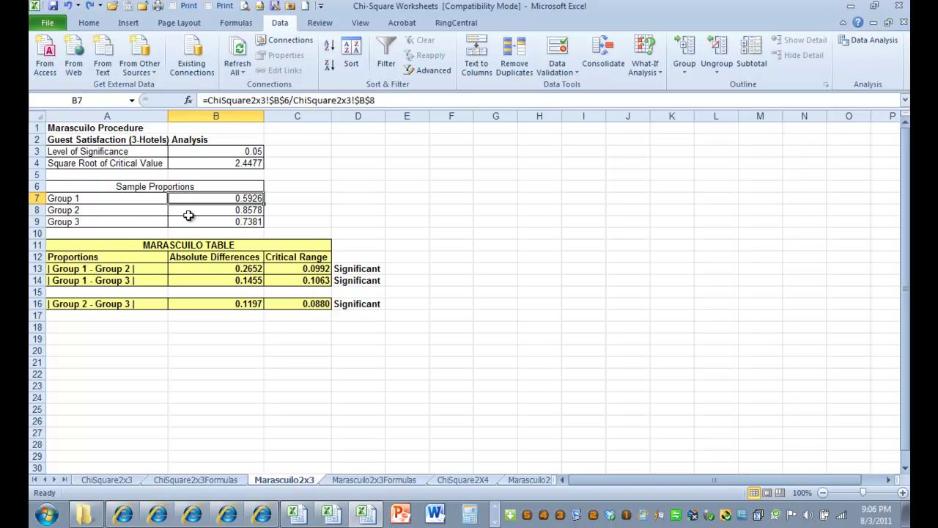
pyautogui.click(240, 210)
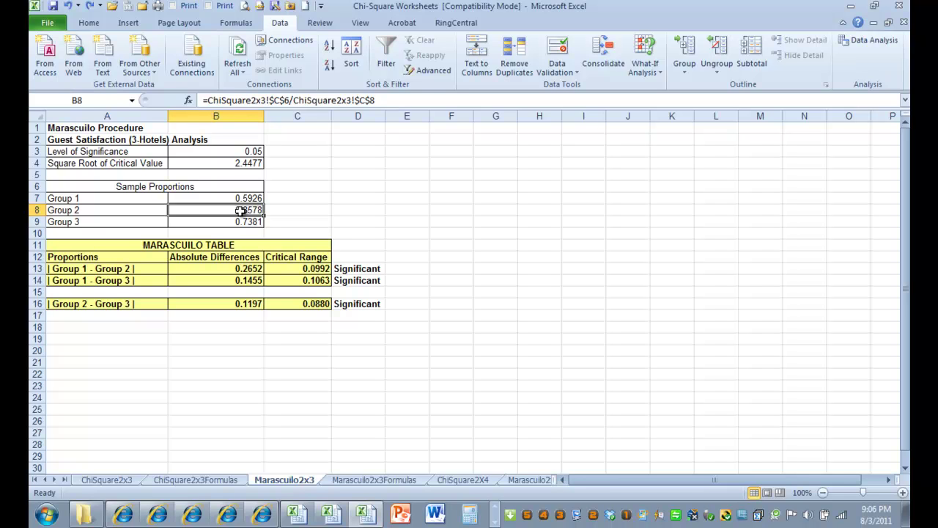
pyautogui.click(406, 481)
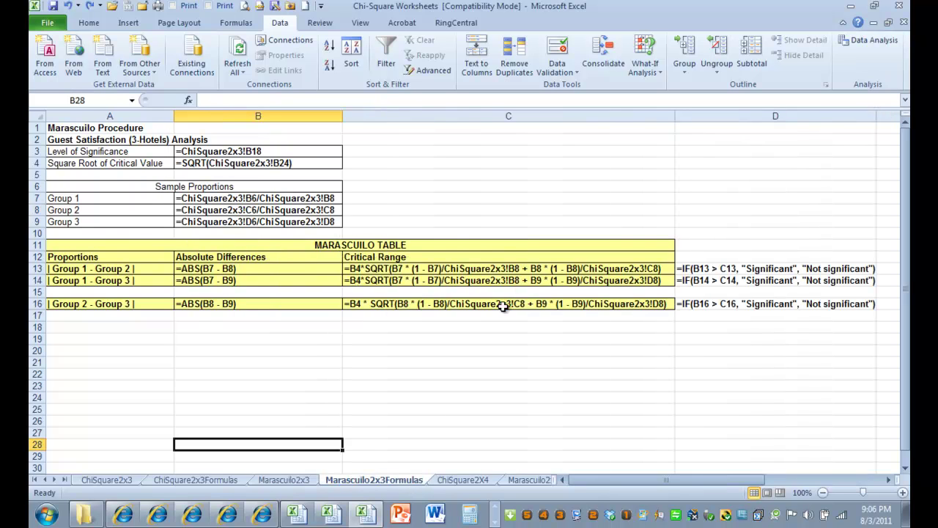
pyautogui.click(301, 481)
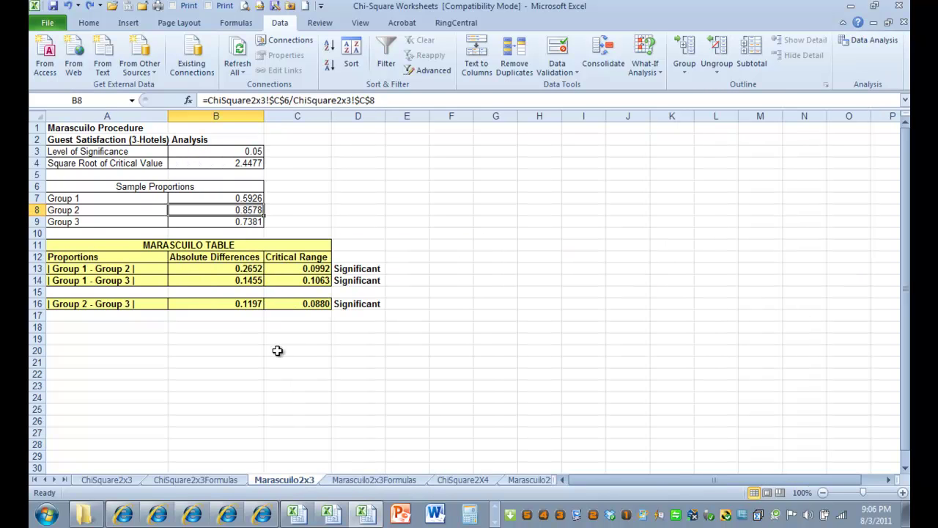
# Inspect the C13 critical range and Group 1–3 proportion formulas, then switch to the Excel_Data_Files folder.
pyautogui.click(270, 268)
pyautogui.click(243, 199)
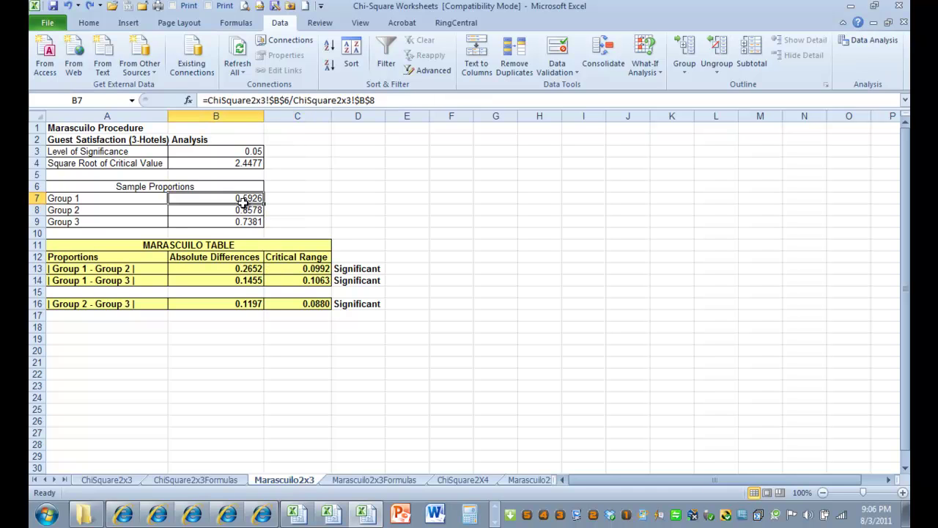
pyautogui.click(242, 207)
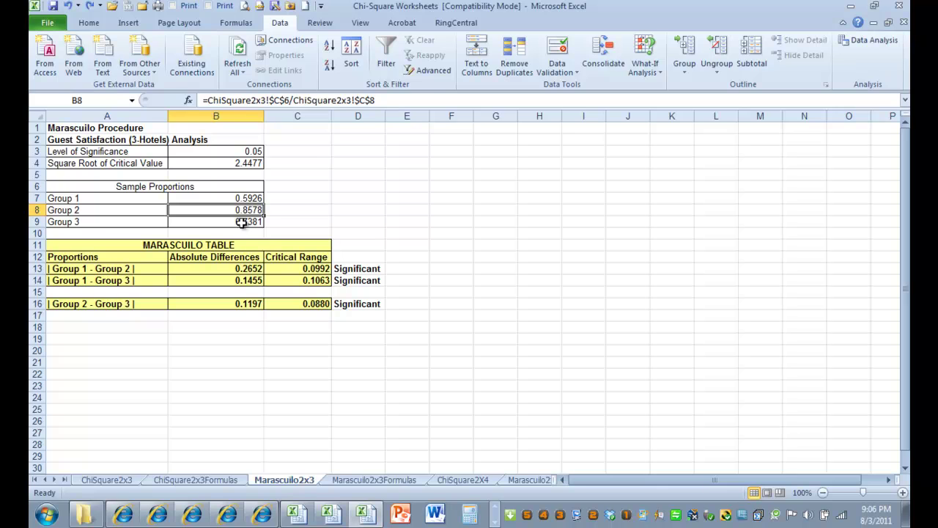
pyautogui.click(241, 230)
pyautogui.click(242, 221)
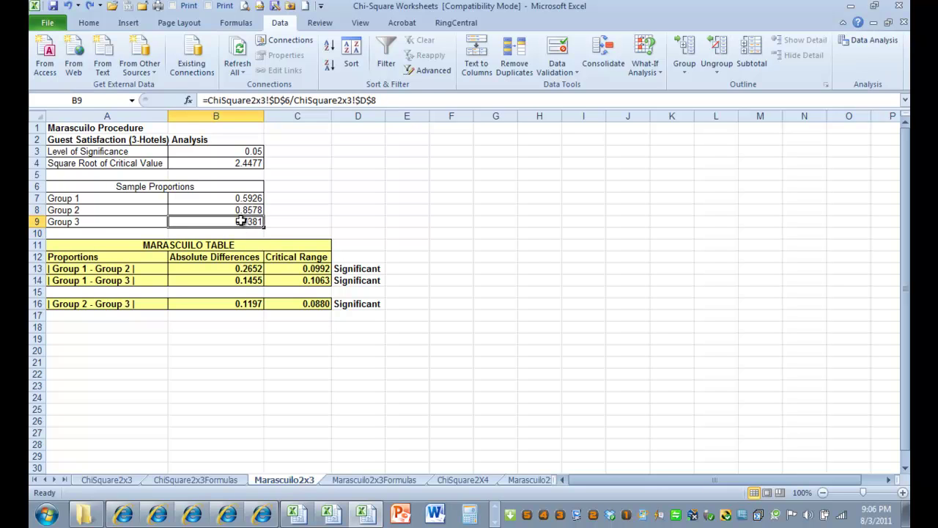
pyautogui.click(248, 199)
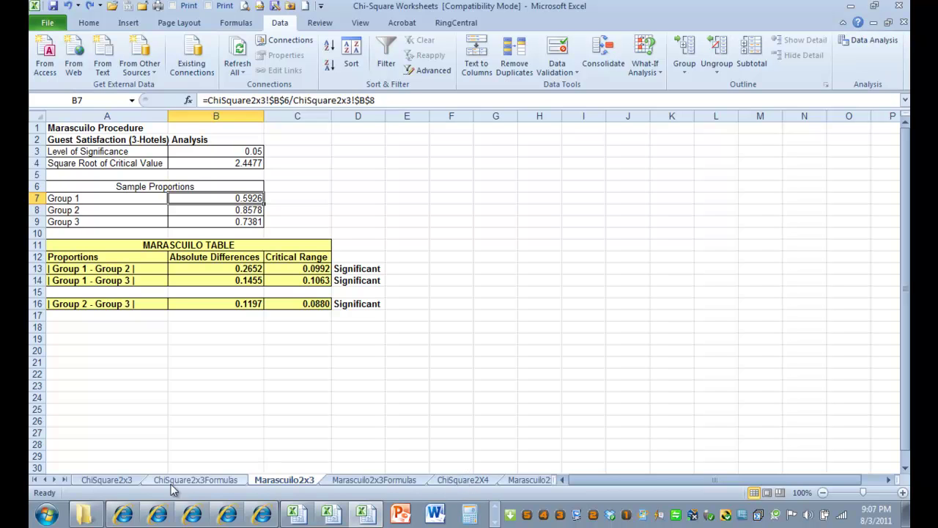
pyautogui.click(86, 517)
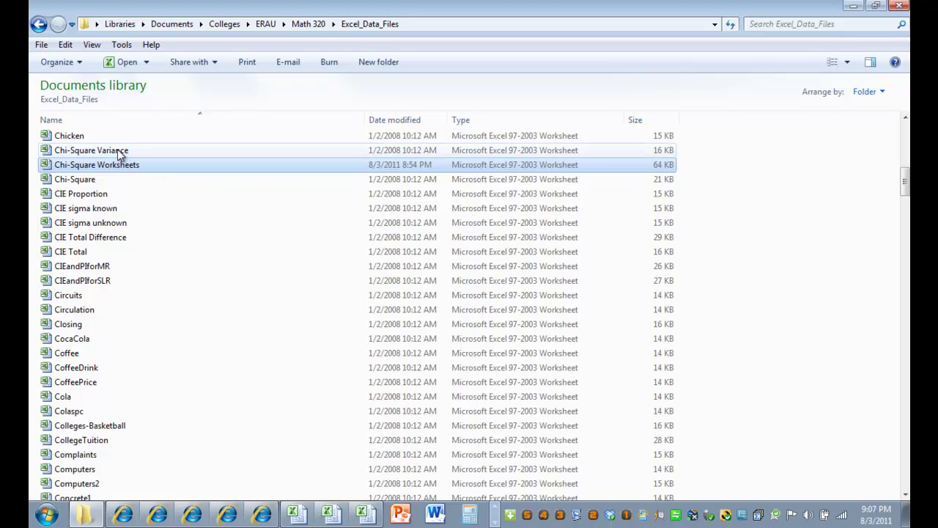
# Bring the Chi-Square Worksheets workbook back in front of Windows Explorer.
pyautogui.click(365, 515)
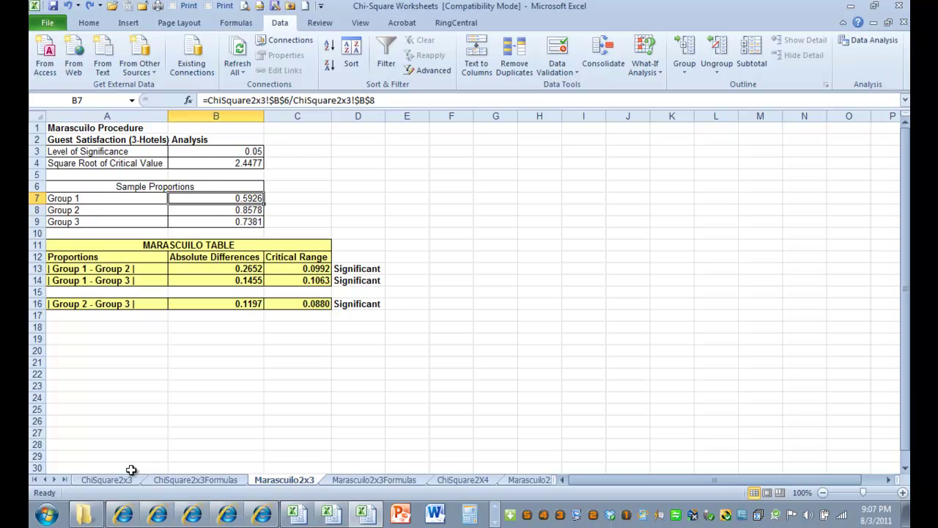
pyautogui.click(107, 480)
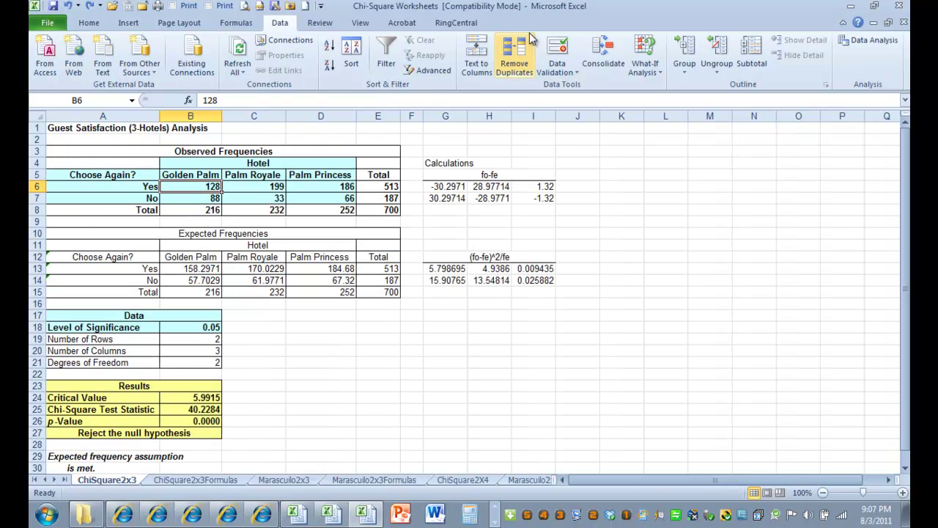
pyautogui.moveTo(589, 23); pyautogui.dragTo(672, 75)
pyautogui.click(851, 7)
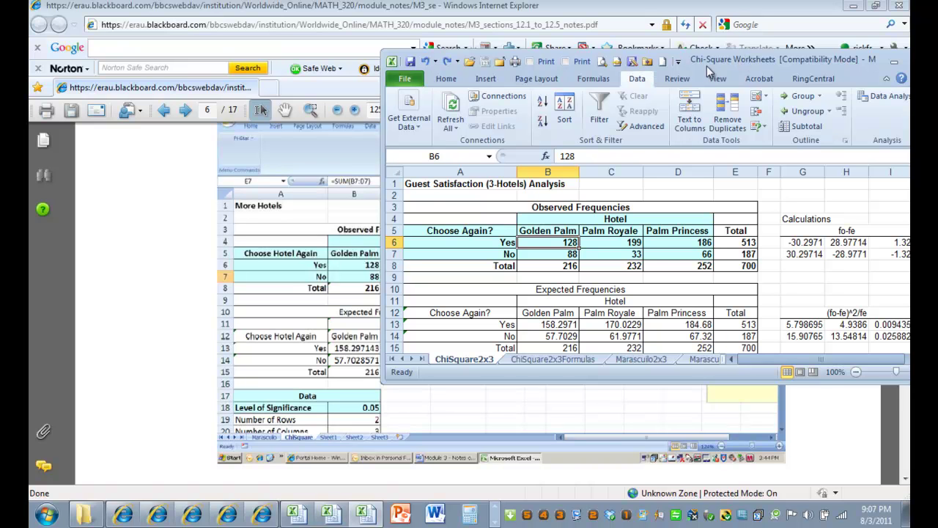
pyautogui.moveTo(708, 68); pyautogui.dragTo(806, 76)
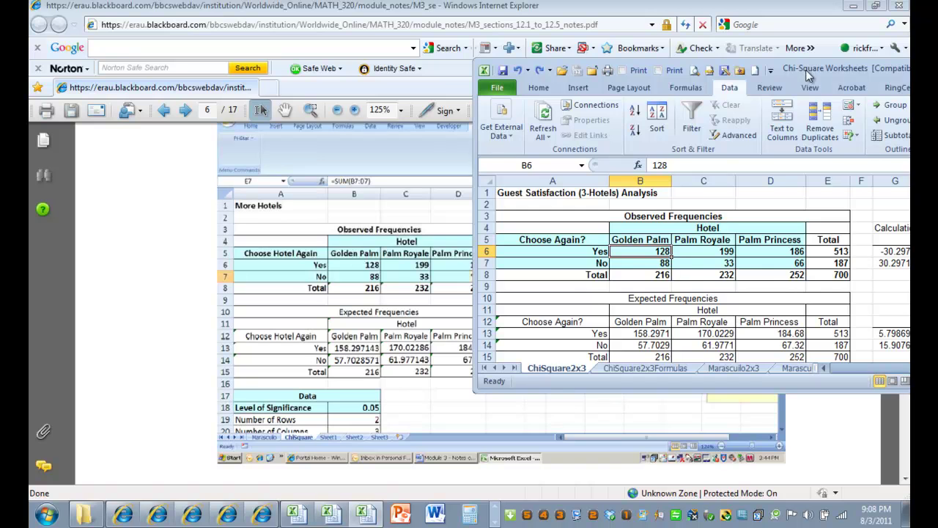
pyautogui.moveTo(810, 75); pyautogui.dragTo(578, 46)
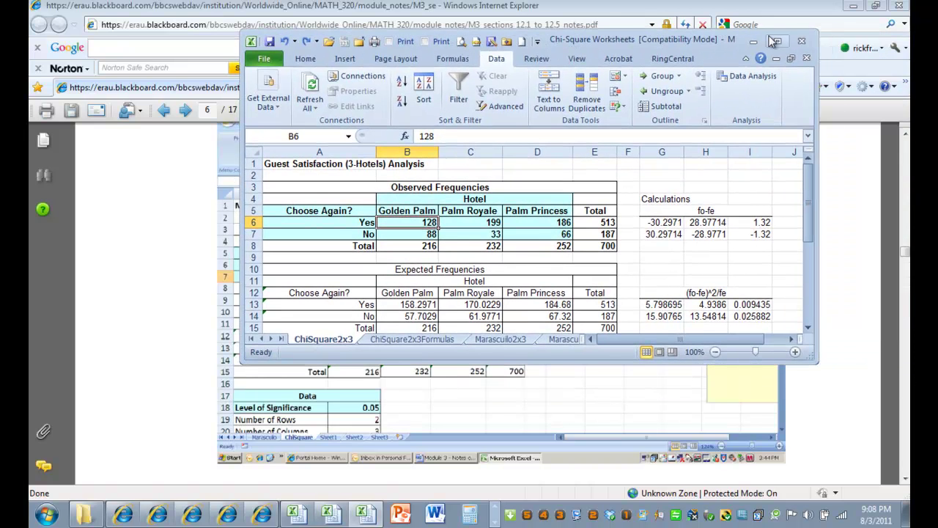
pyautogui.click(779, 42)
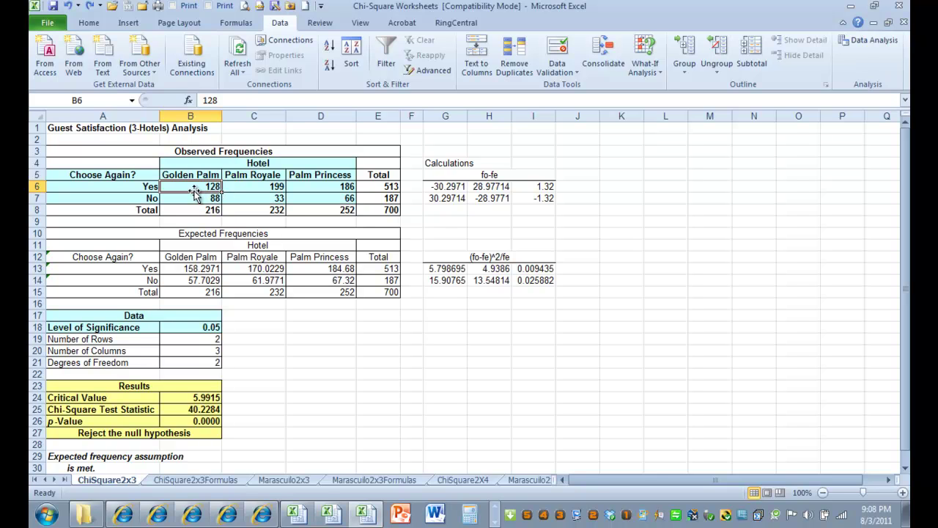
pyautogui.write('152')
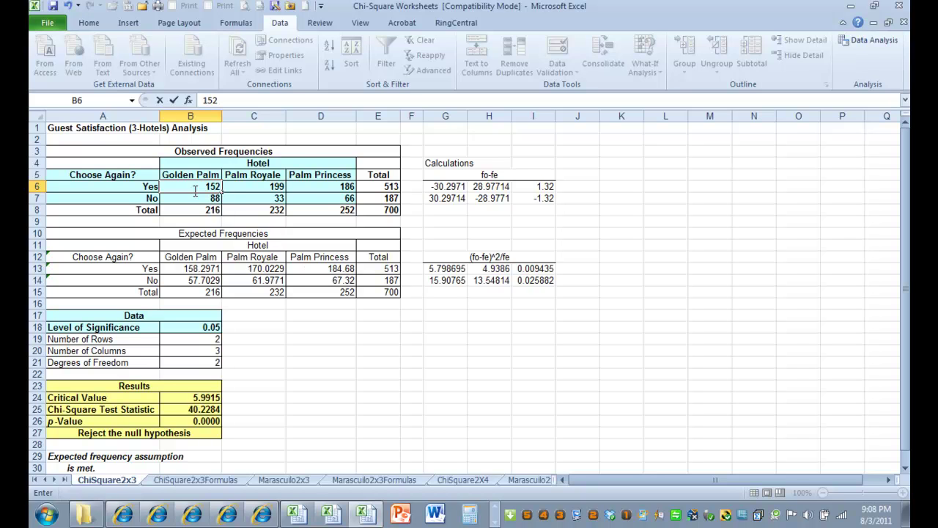
pyautogui.press('Return')
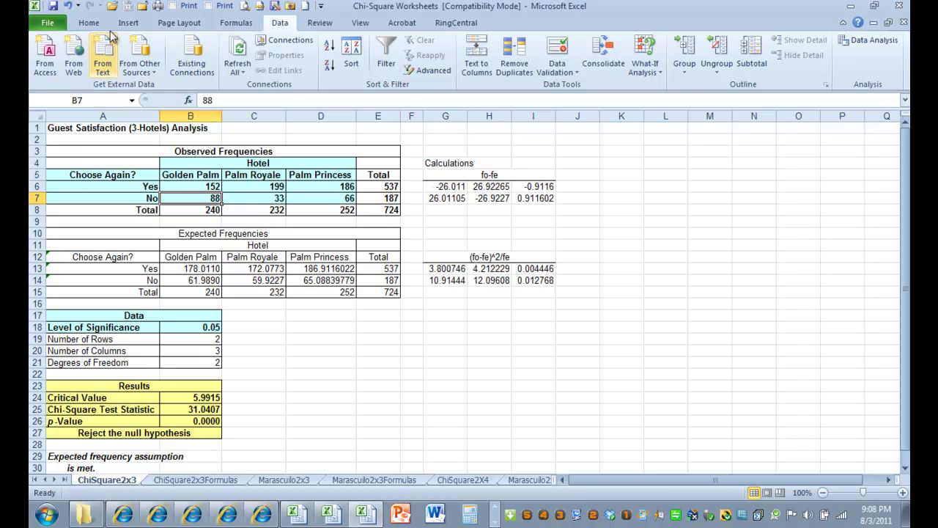
pyautogui.click(67, 6)
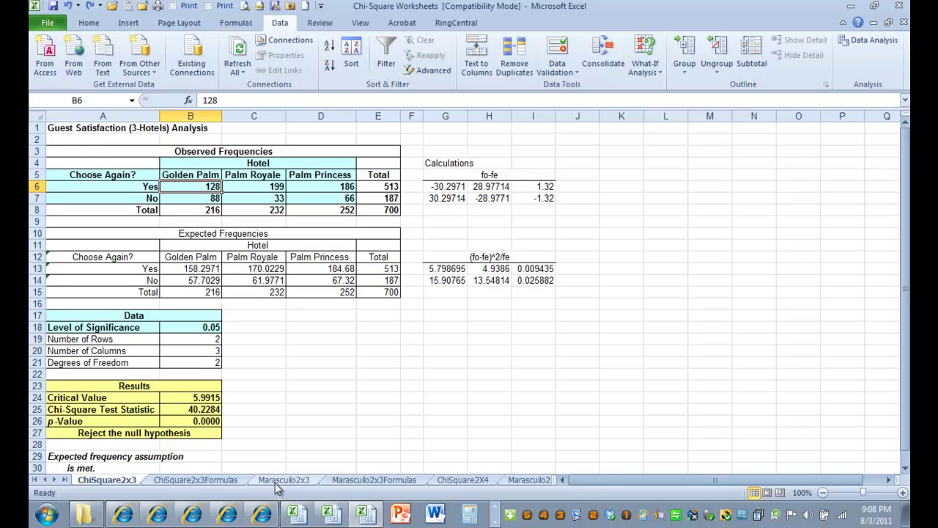
# Show the Marascuilo2x3Formulas sheet's proportion, difference, critical range and IF significance formulas.
pyautogui.click(377, 481)
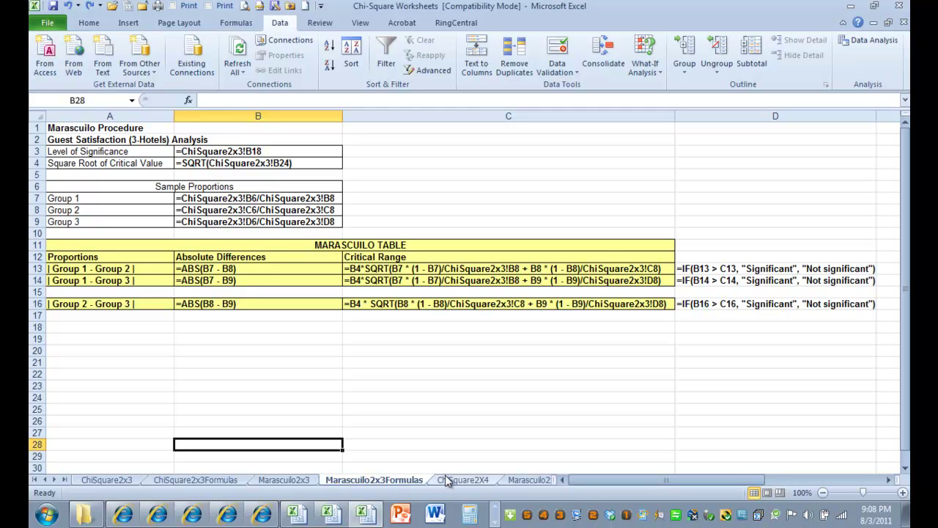
pyautogui.click(197, 515)
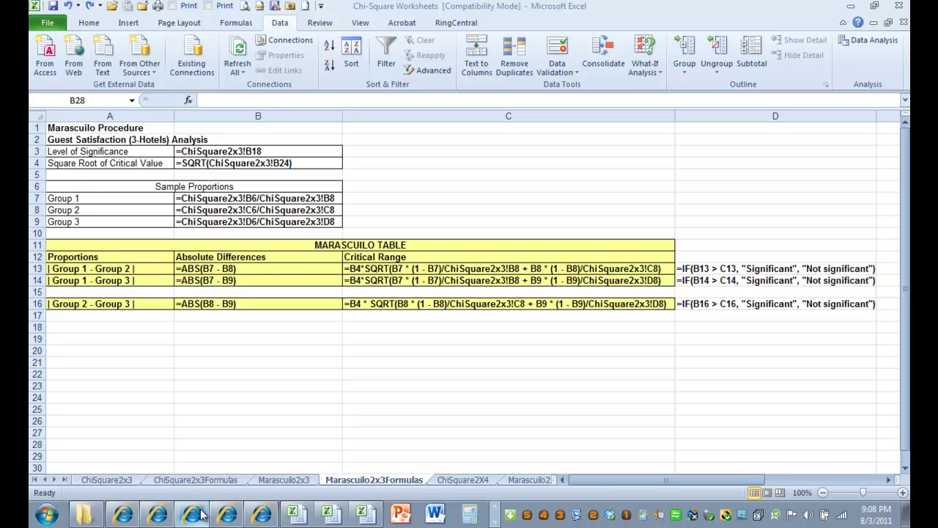
# Switch to the Blackboard Learn browser window showing the 'RE: Marascuilo Procedure' reply.
pyautogui.click(159, 516)
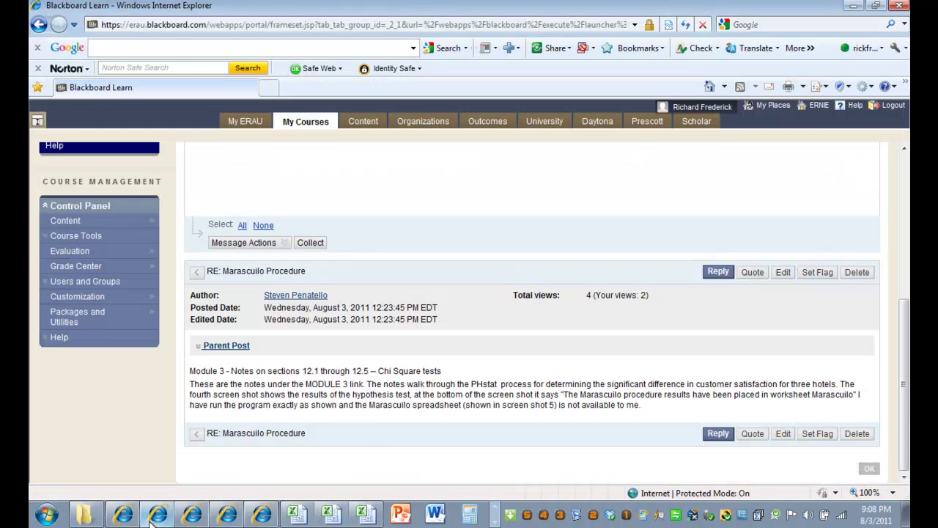